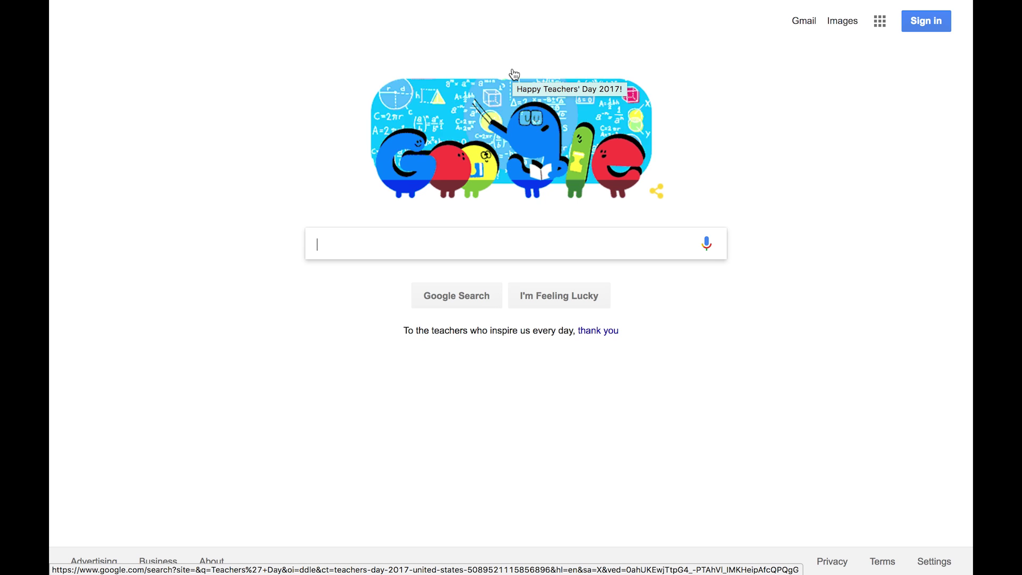
# Open the browser's extensions page at chrome://extensions/.
pyautogui.moveTo(484, 5)
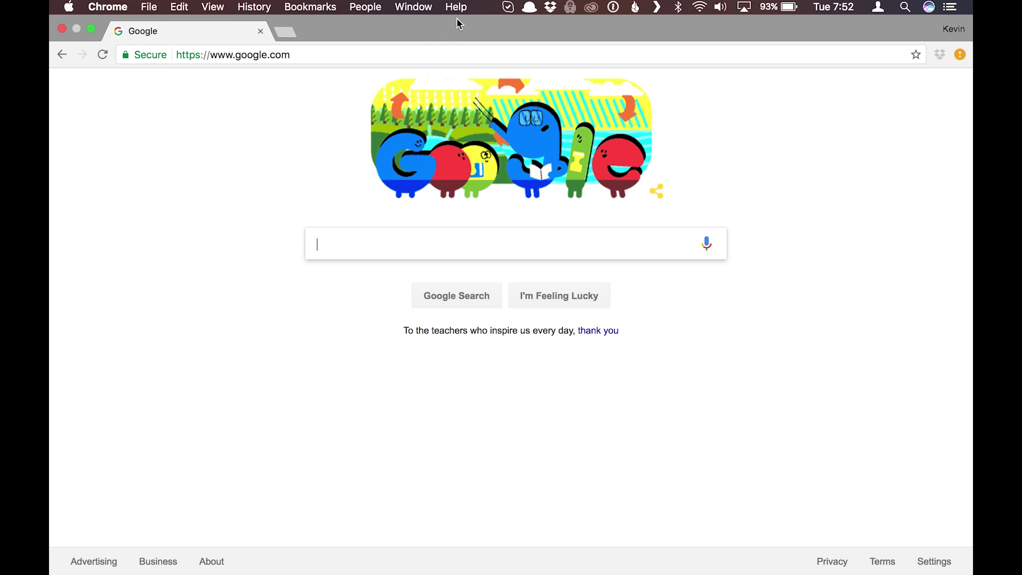
pyautogui.click(430, 47)
pyautogui.write('chrome://')
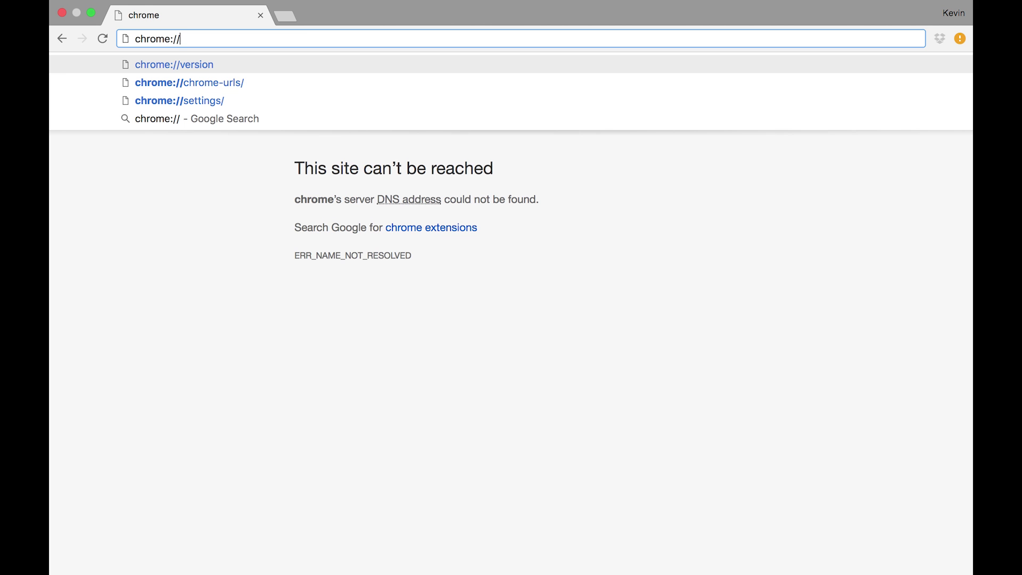
pyautogui.write('extensions')
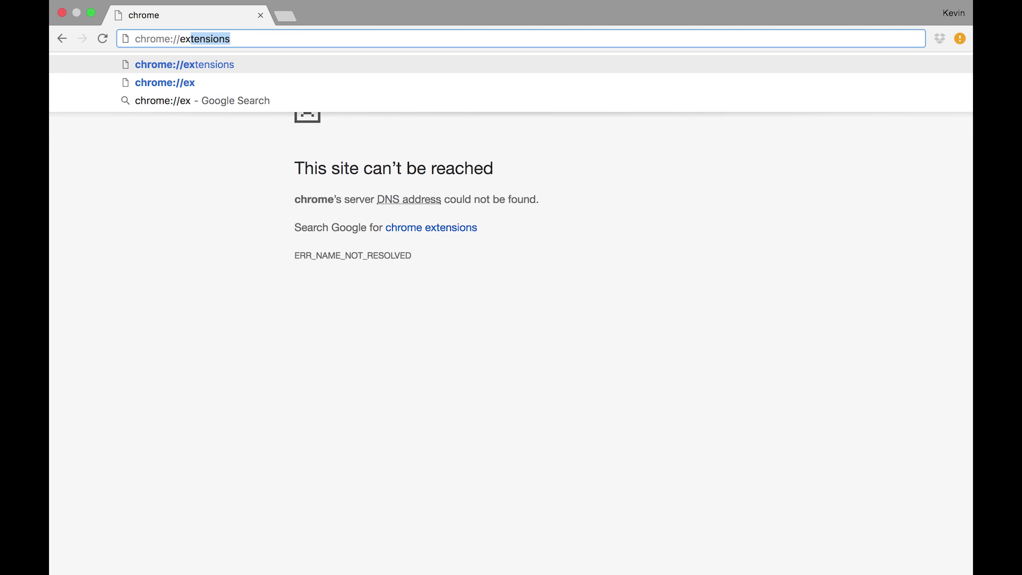
pyautogui.write('/')
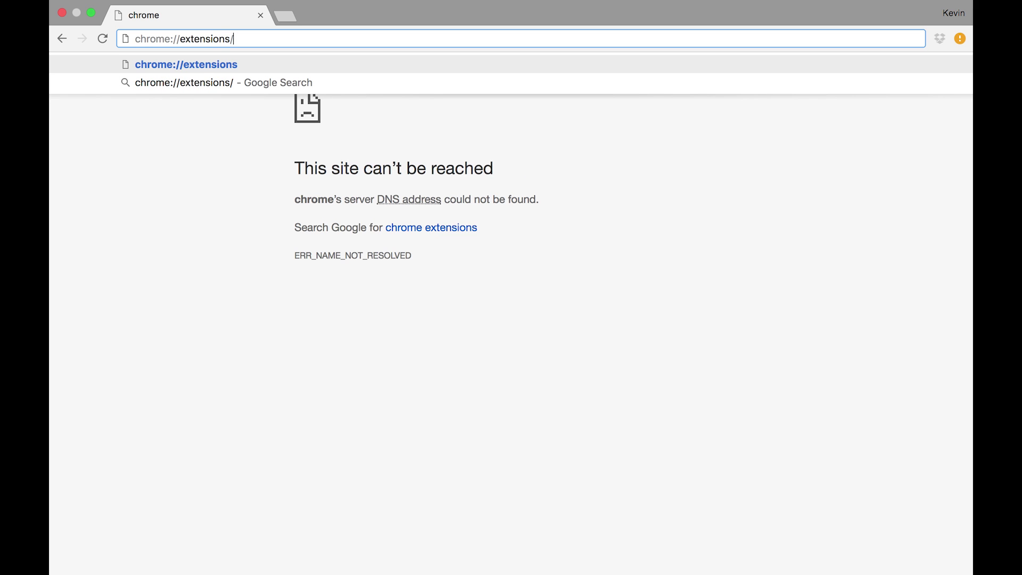
pyautogui.press('Return')
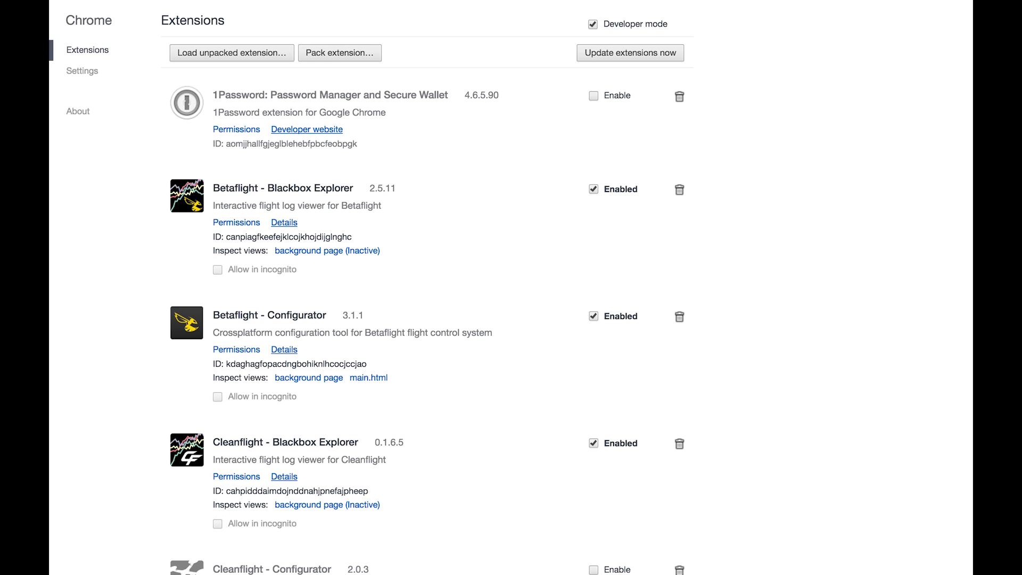
# With Developer mode enabled, load the flashloader folder from Downloads as an unpacked extension and launch the flash loader.
pyautogui.click(592, 24)
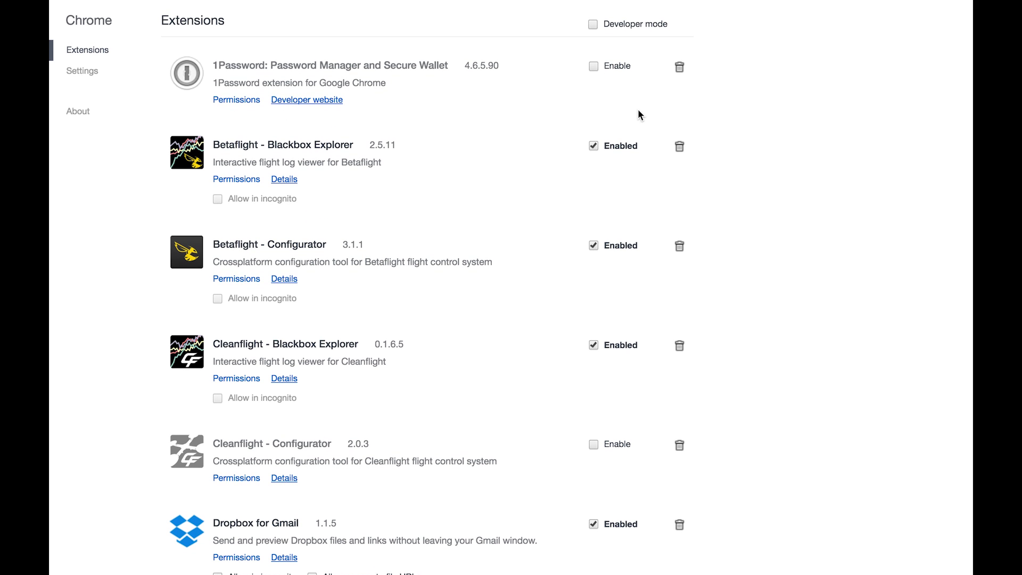
pyautogui.click(591, 26)
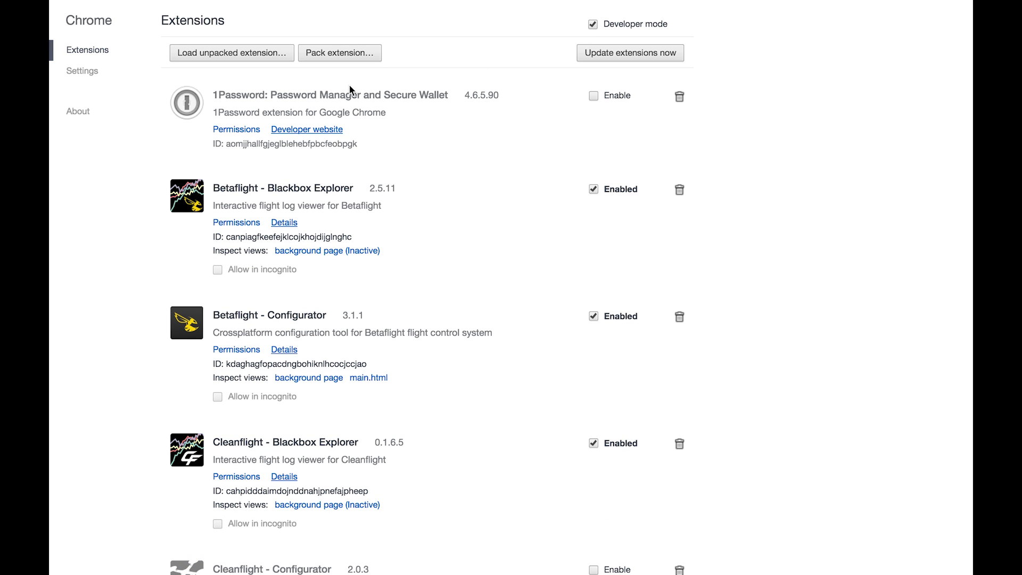
pyautogui.click(248, 53)
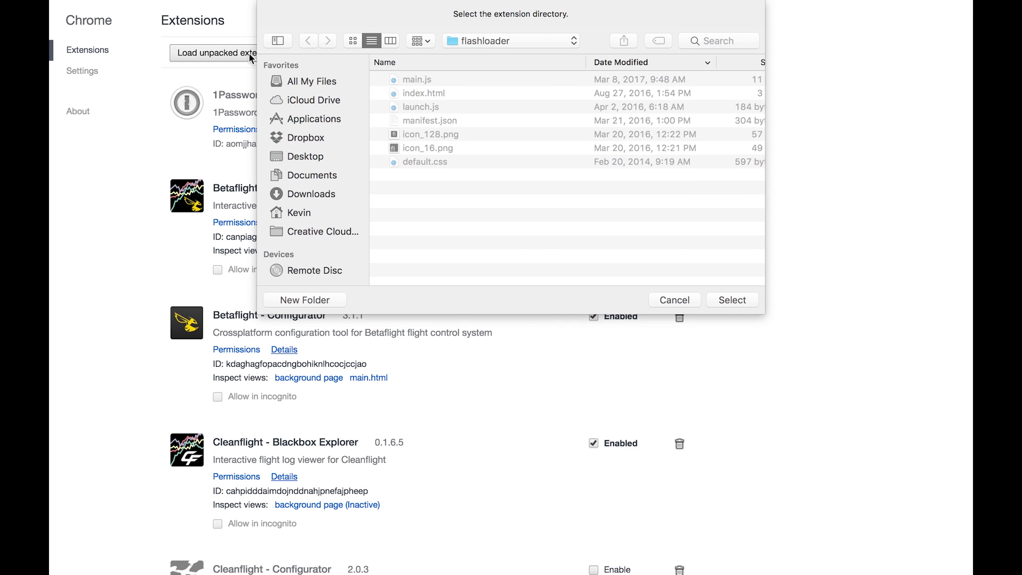
pyautogui.click(309, 195)
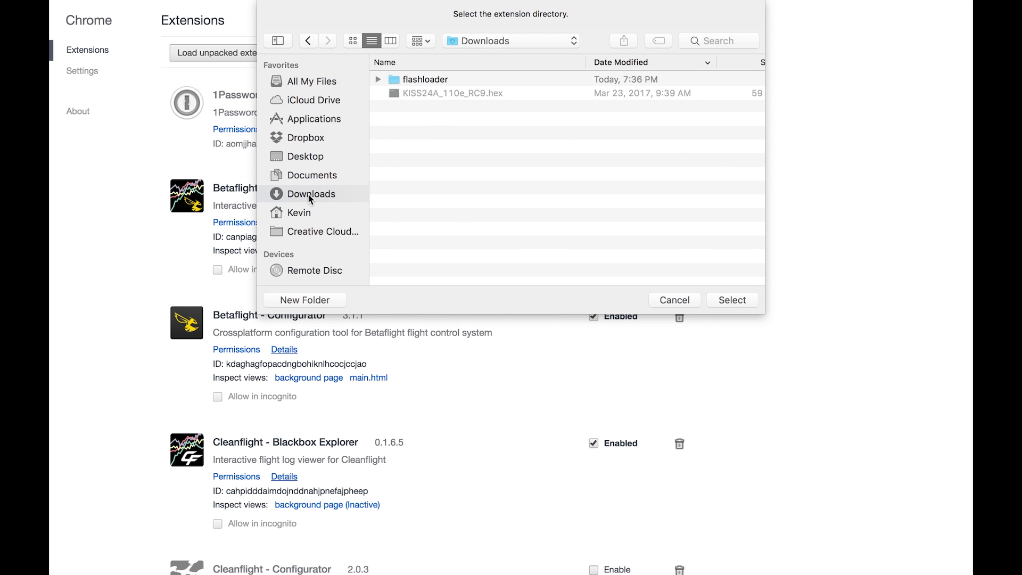
pyautogui.click(451, 79)
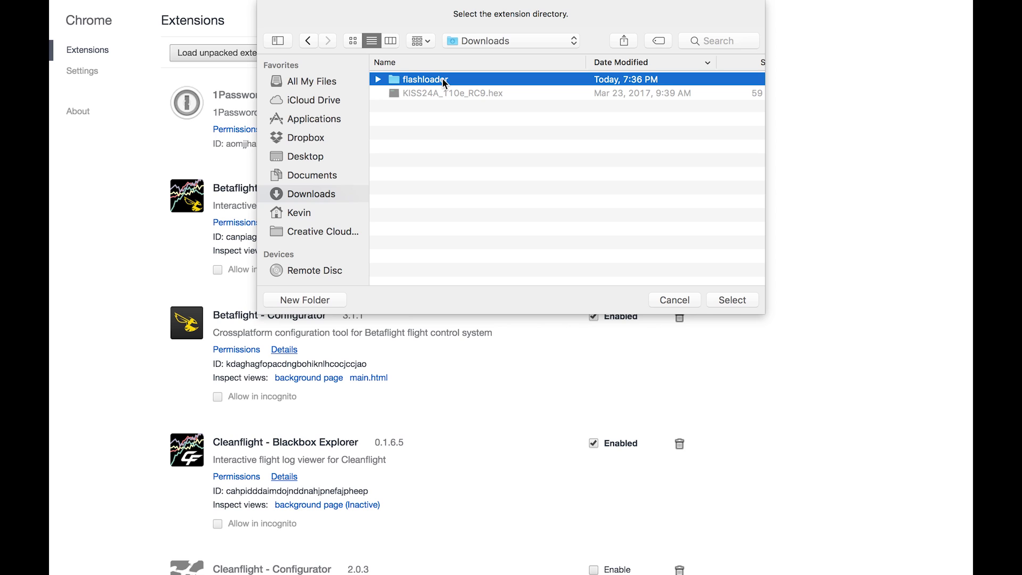
pyautogui.click(747, 302)
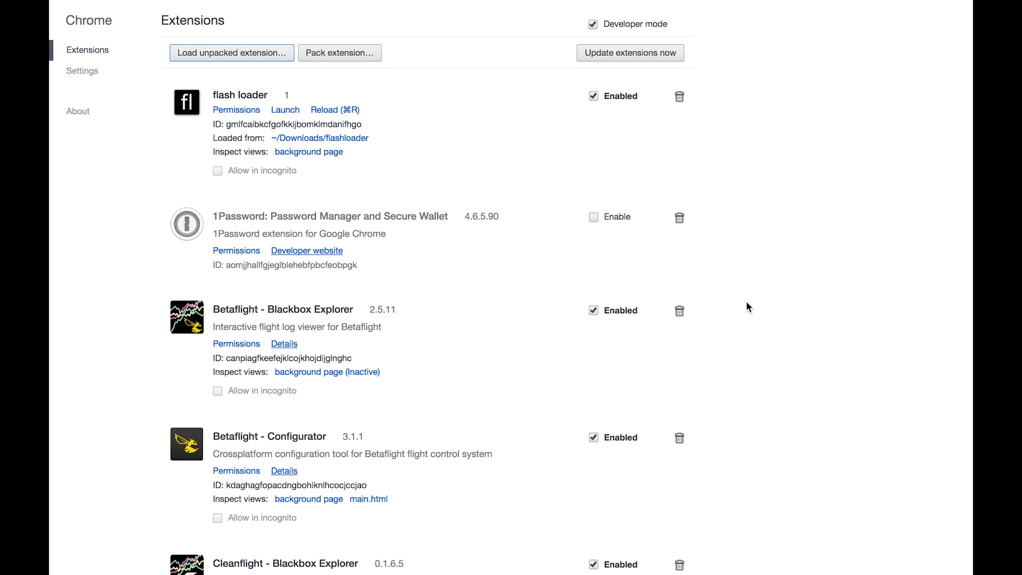
pyautogui.click(284, 109)
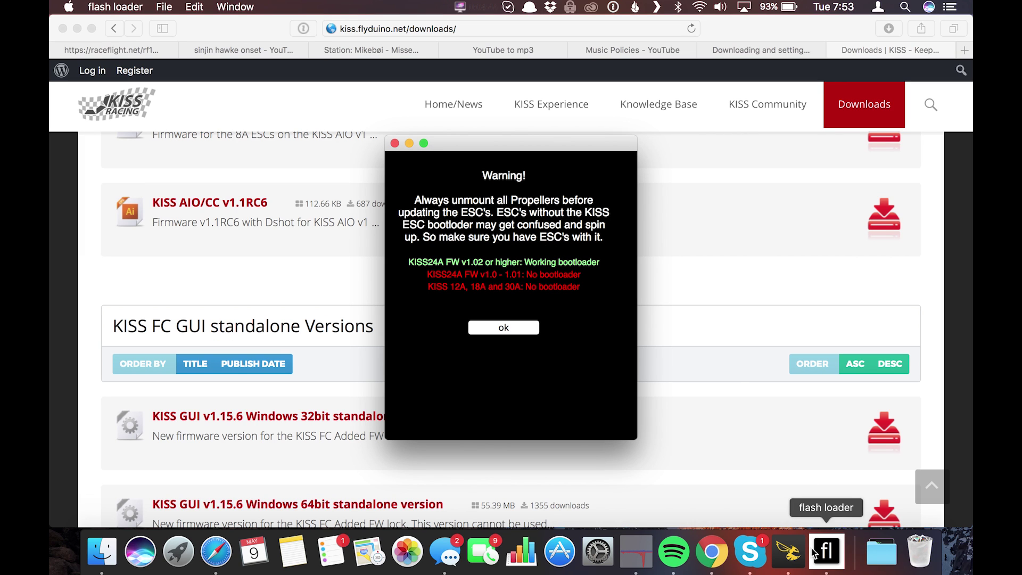
# Switch to Betaflight Configurator, run "escprog ki 255" in the CLI, and disconnect from the flight controller.
pyautogui.click(796, 559)
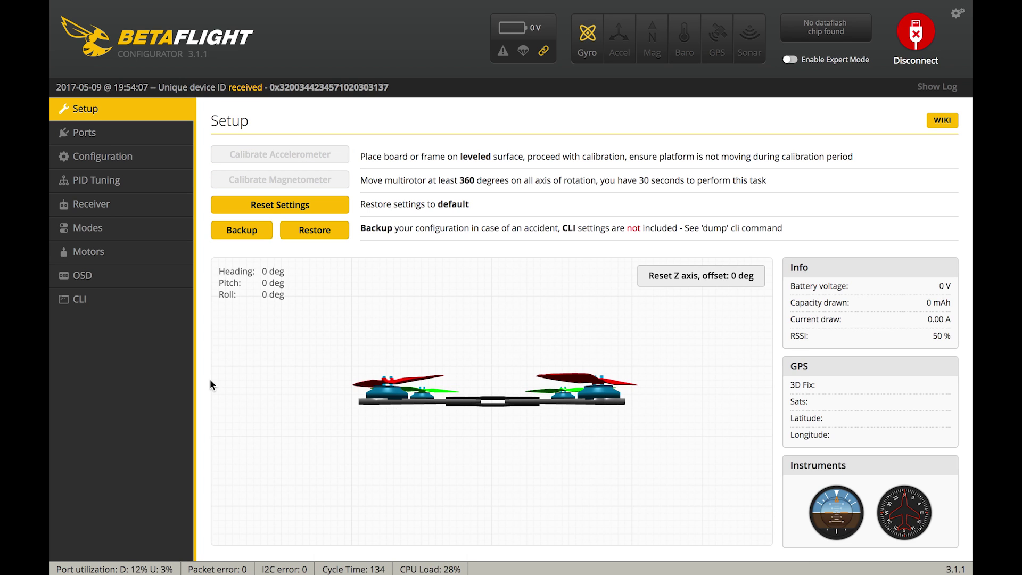
pyautogui.click(130, 299)
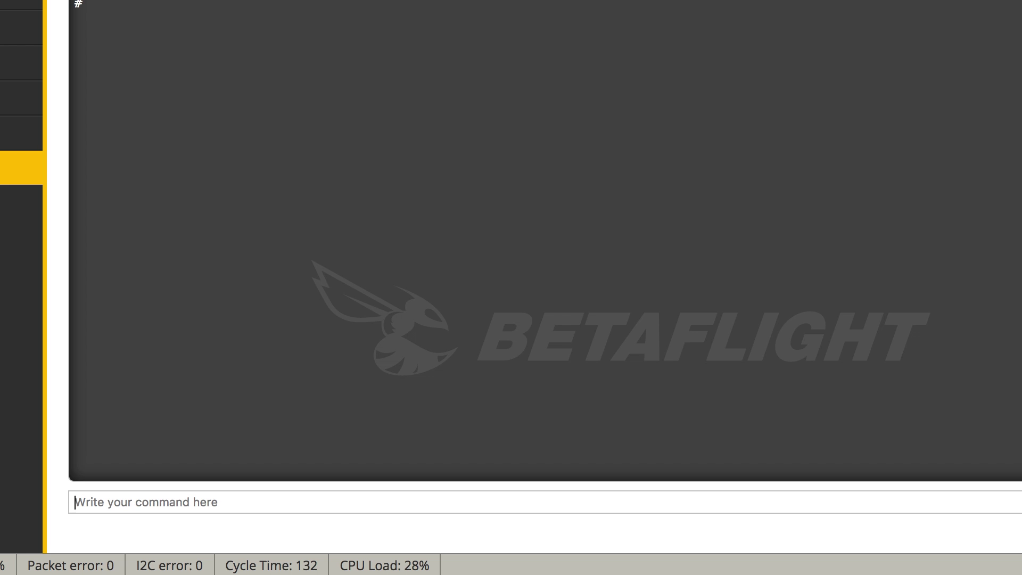
pyautogui.write('escpro')
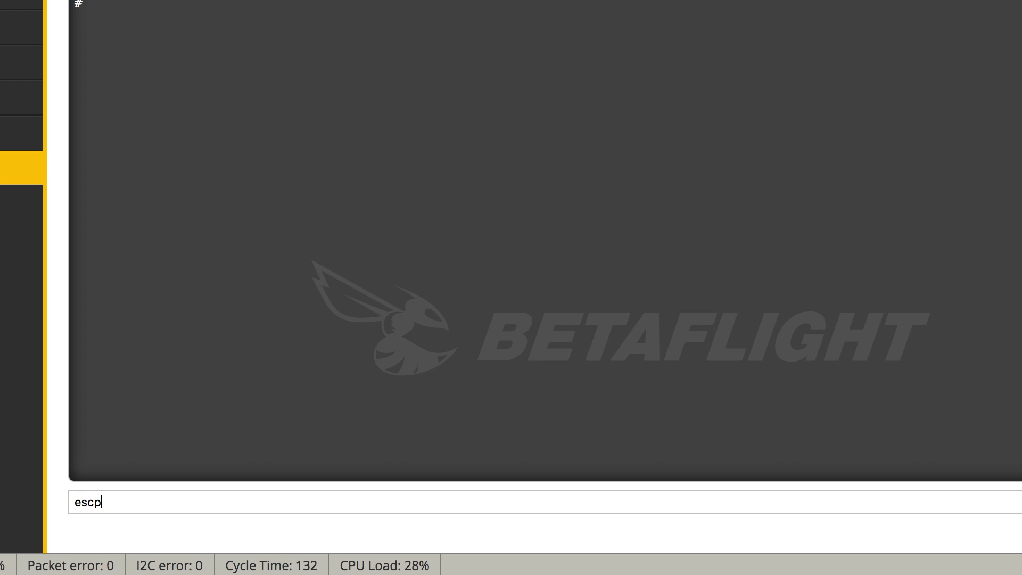
pyautogui.write('g ki 255')
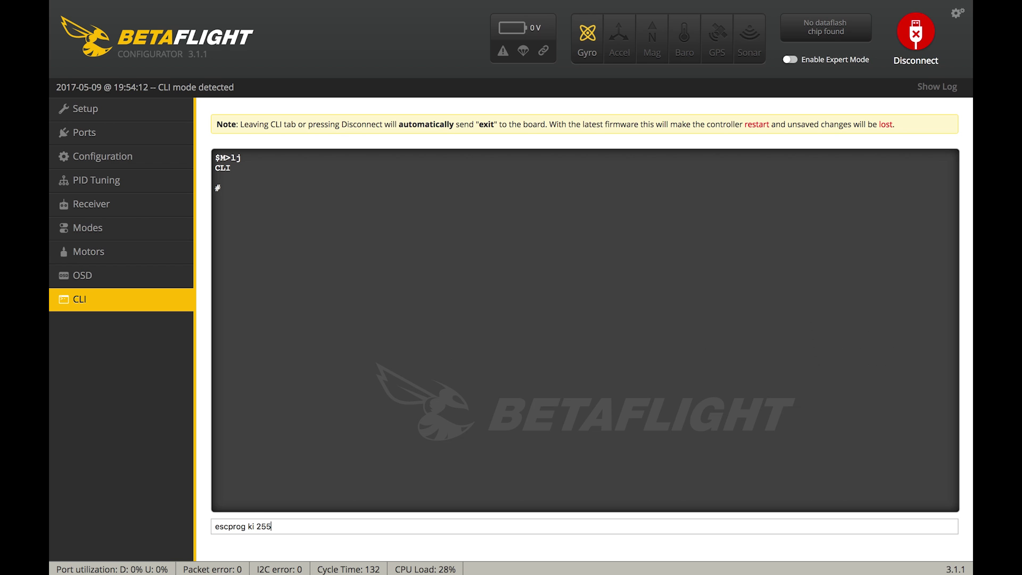
pyautogui.press('Return')
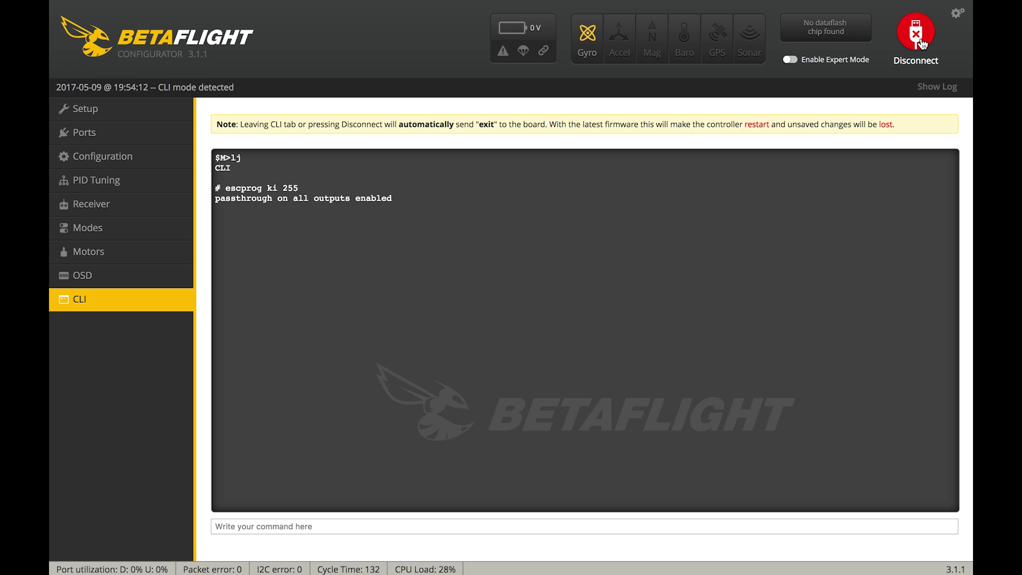
pyautogui.click(920, 41)
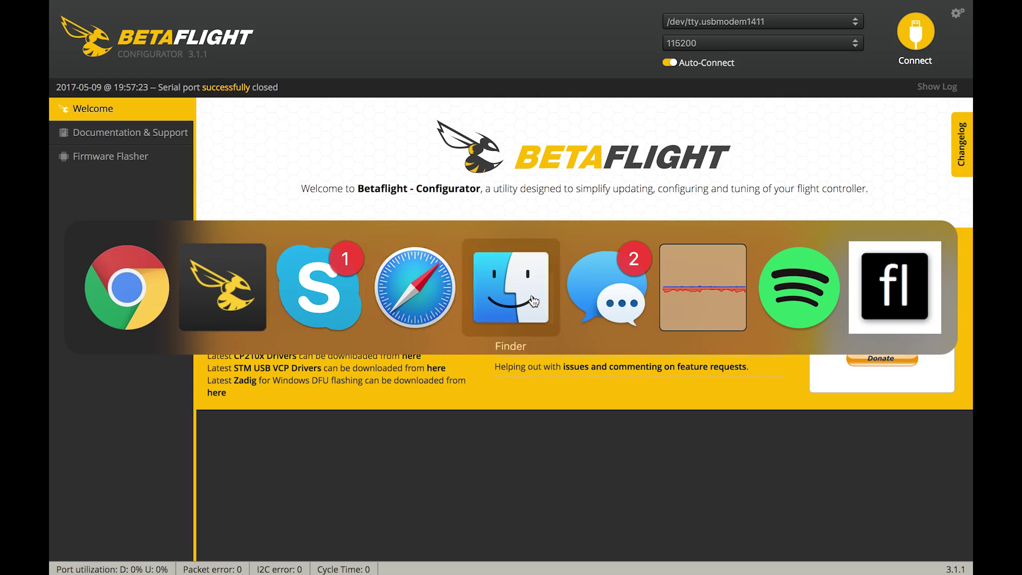
# Switch to the flash loader and connect to /dev/tty.usbmodem1411 with the USB-UART interface.
pyautogui.click(896, 294)
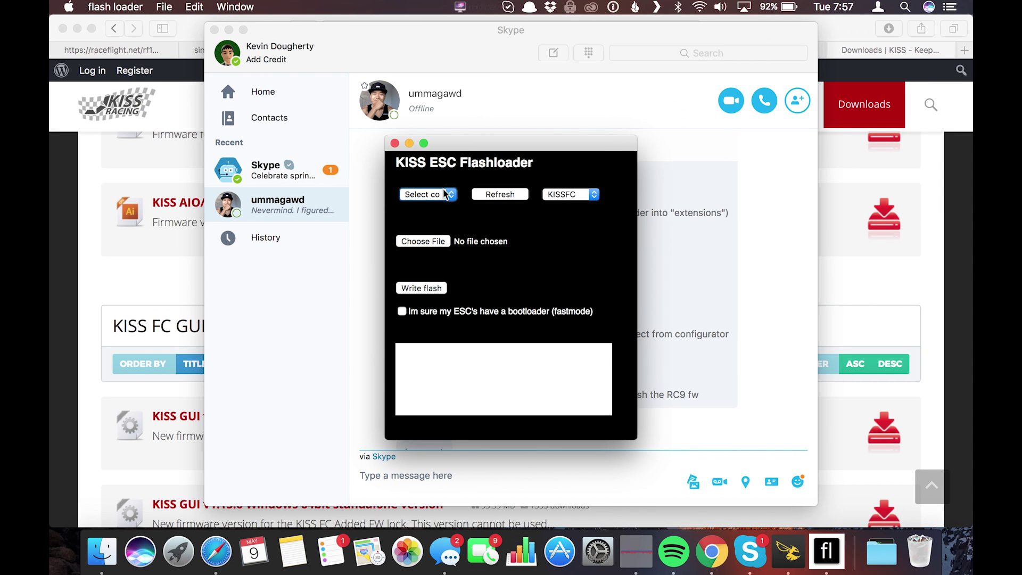
pyautogui.click(442, 197)
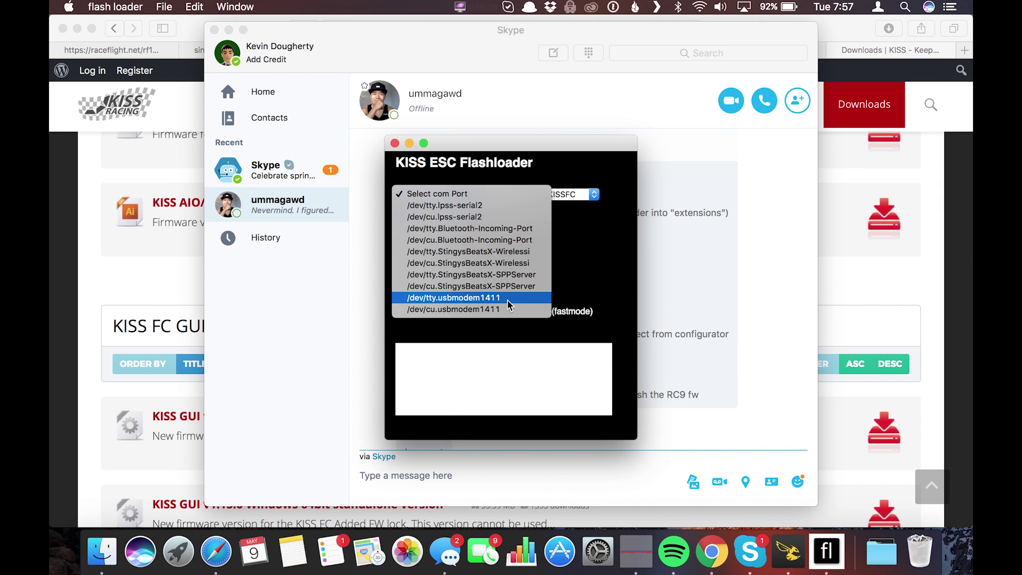
pyautogui.click(508, 305)
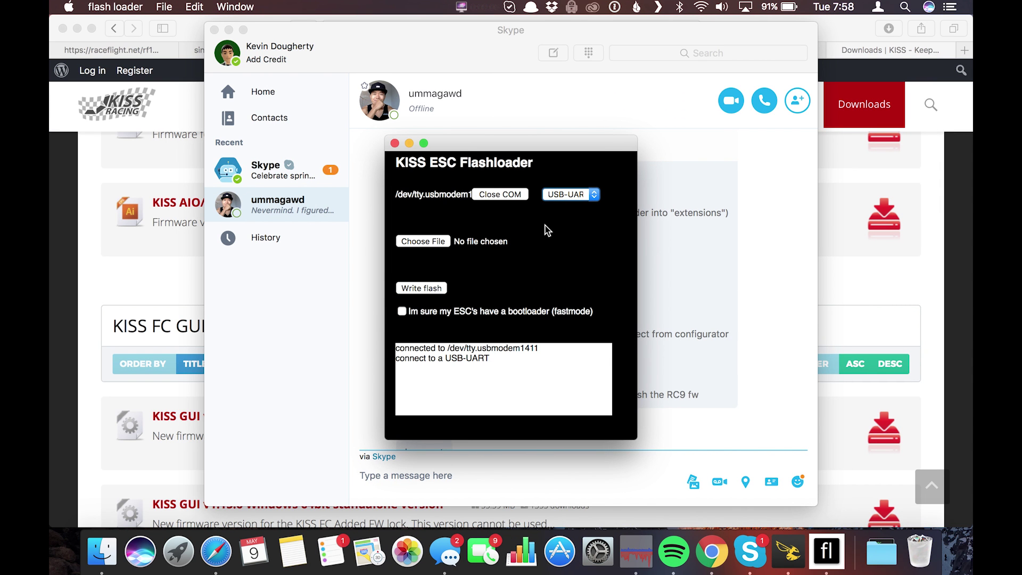
pyautogui.click(569, 195)
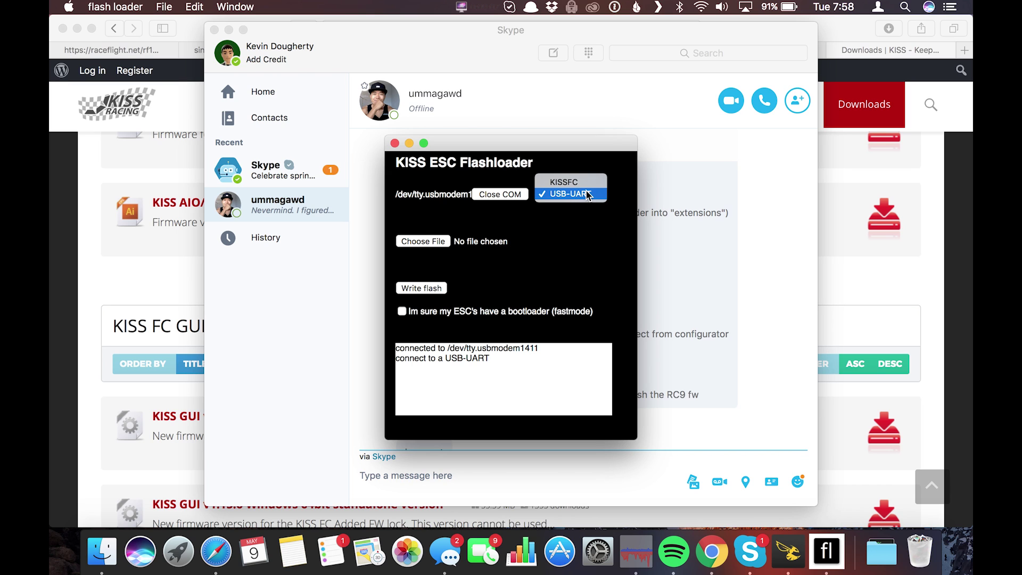
pyautogui.click(588, 195)
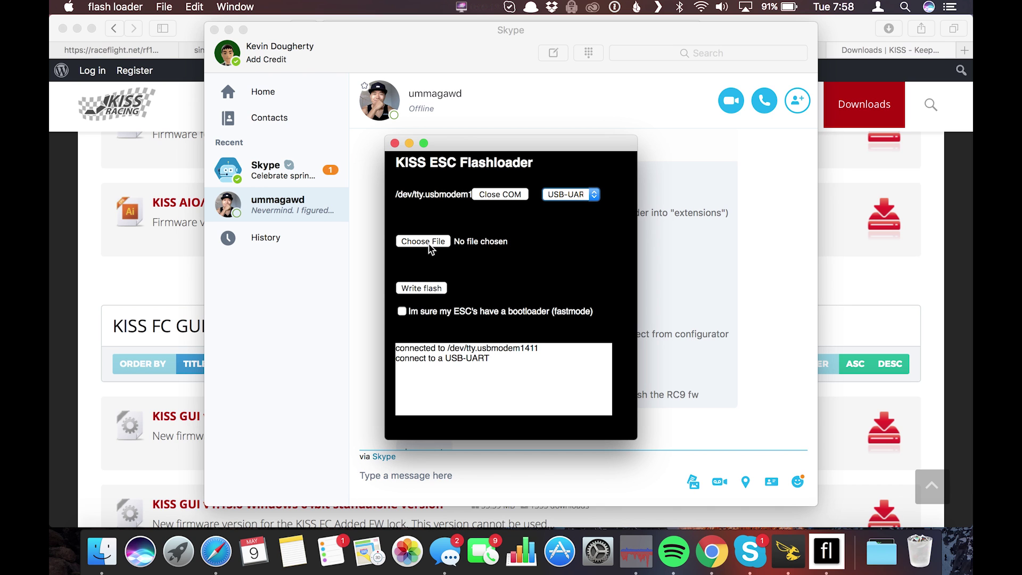
# Choose the firmware file KISS24A_110e_RC9.hex from the Downloads folder.
pyautogui.click(429, 244)
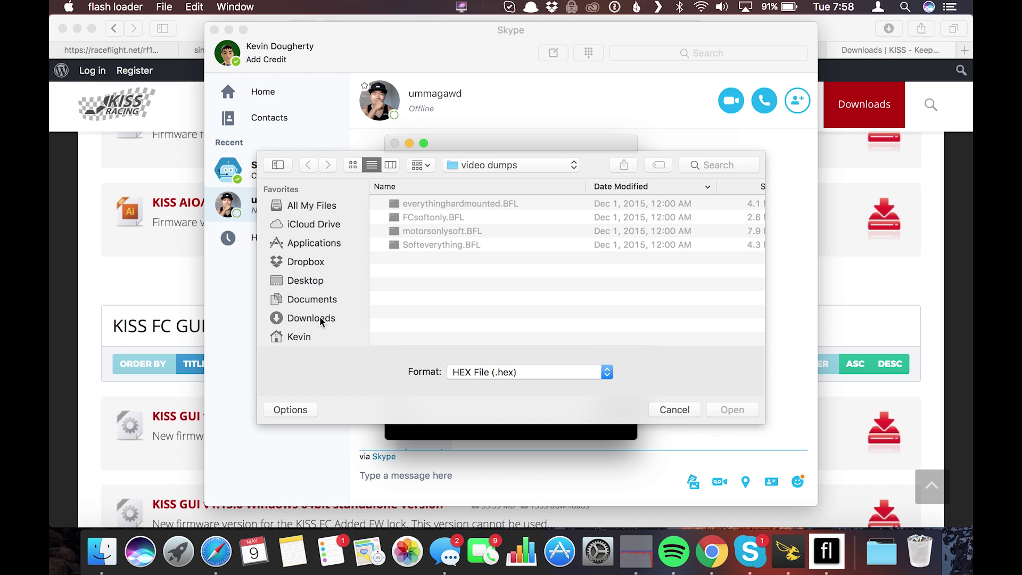
pyautogui.click(326, 319)
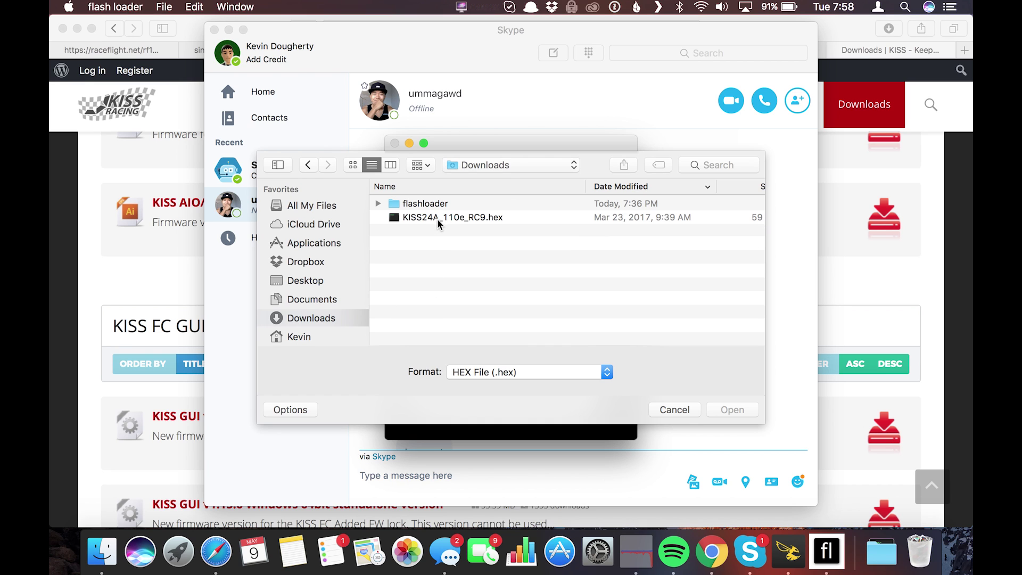
pyautogui.click(440, 219)
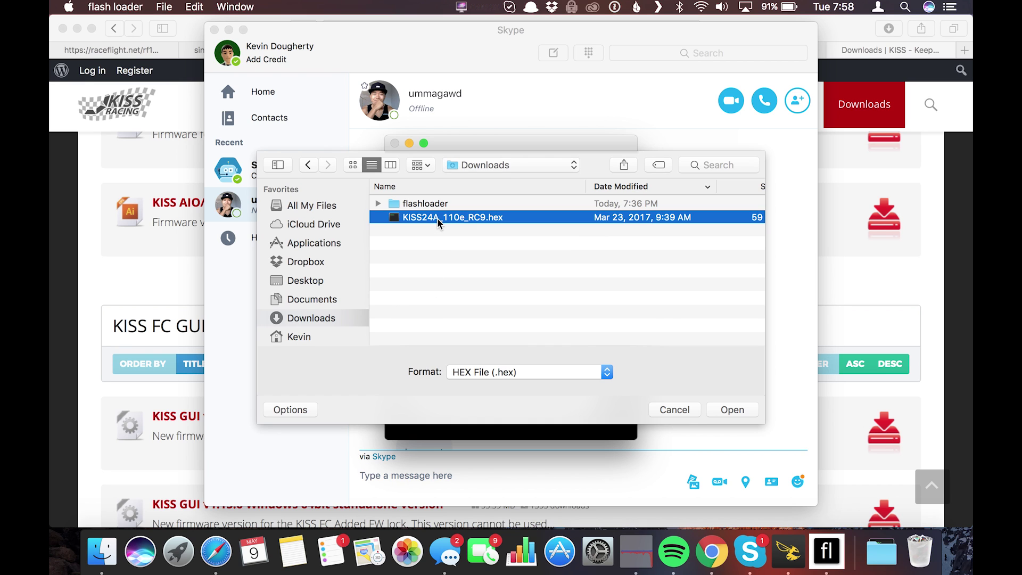
pyautogui.click(732, 411)
# Enable fastmode for ESCs with a bootloader, accept the warning, and write the firmware to the ESCs.
pyautogui.click(400, 311)
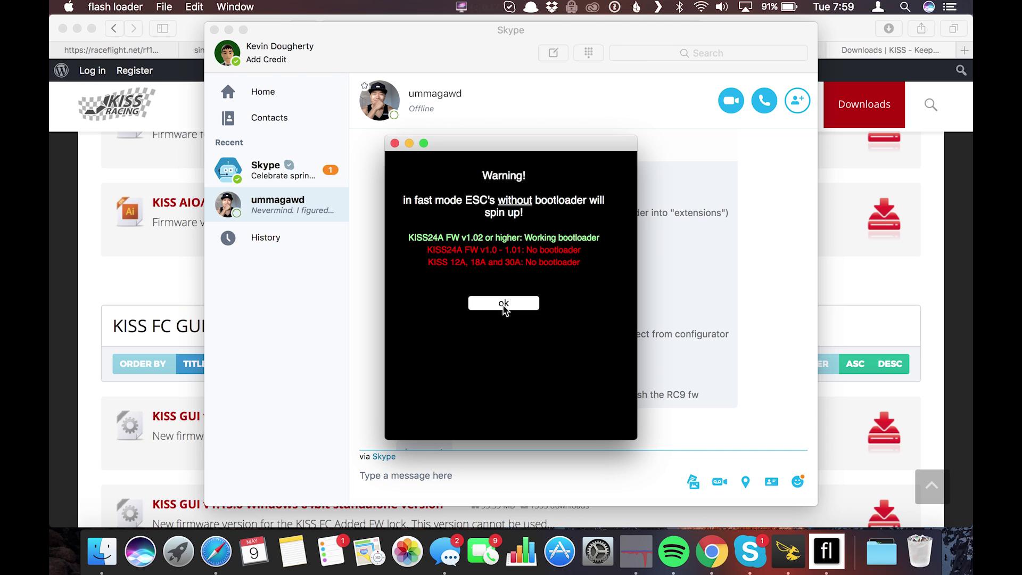
pyautogui.click(504, 305)
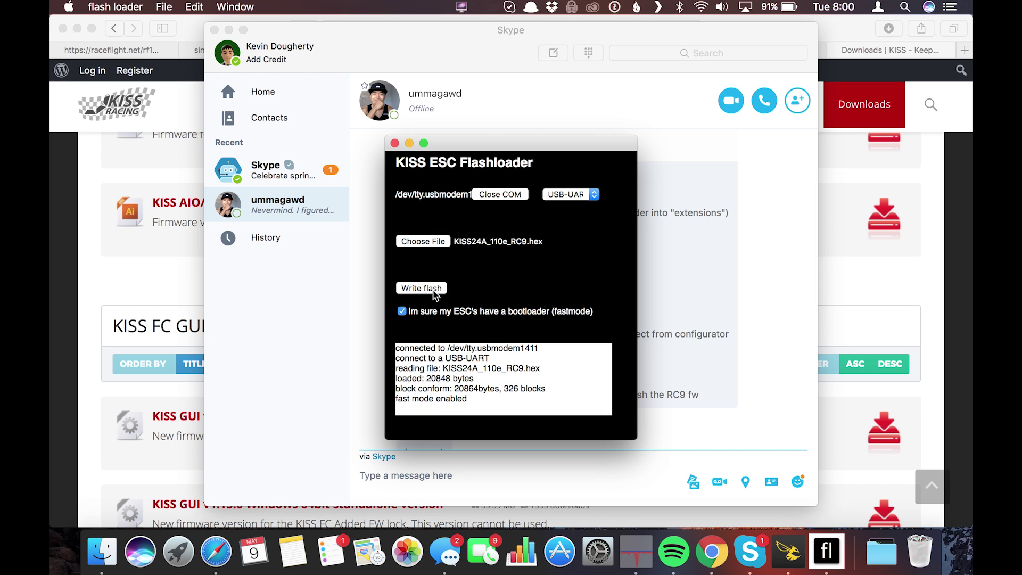
pyautogui.click(434, 290)
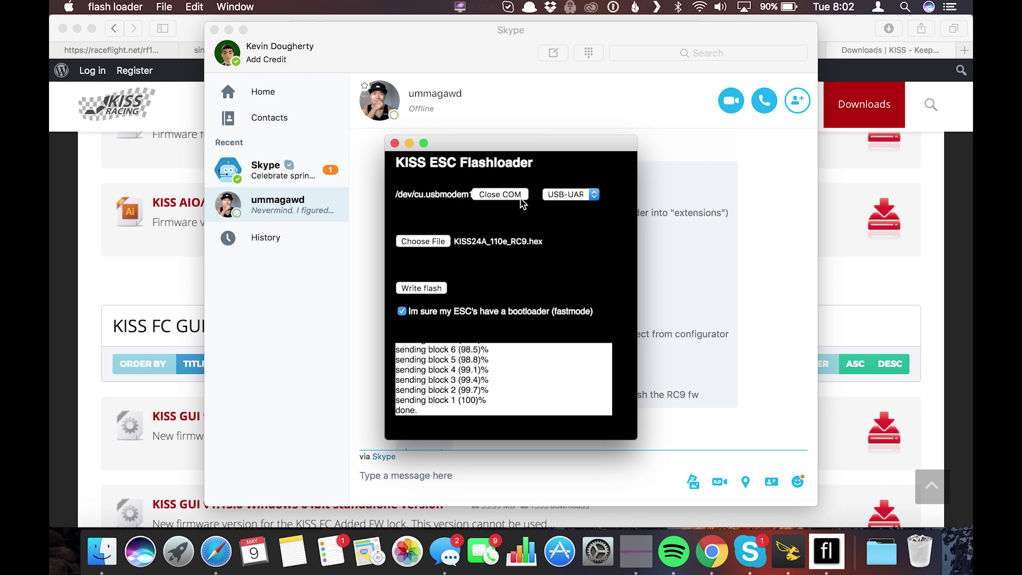
# Close the flash loader's COM port, and switch to Betaflight Configurator to reconnect to the flight controller.
pyautogui.click(520, 197)
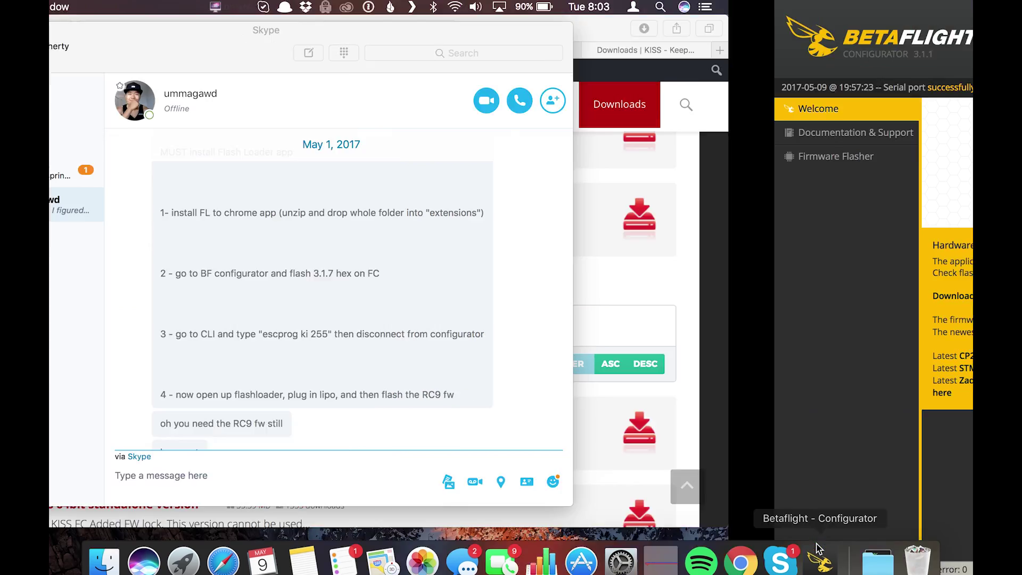
pyautogui.click(931, 22)
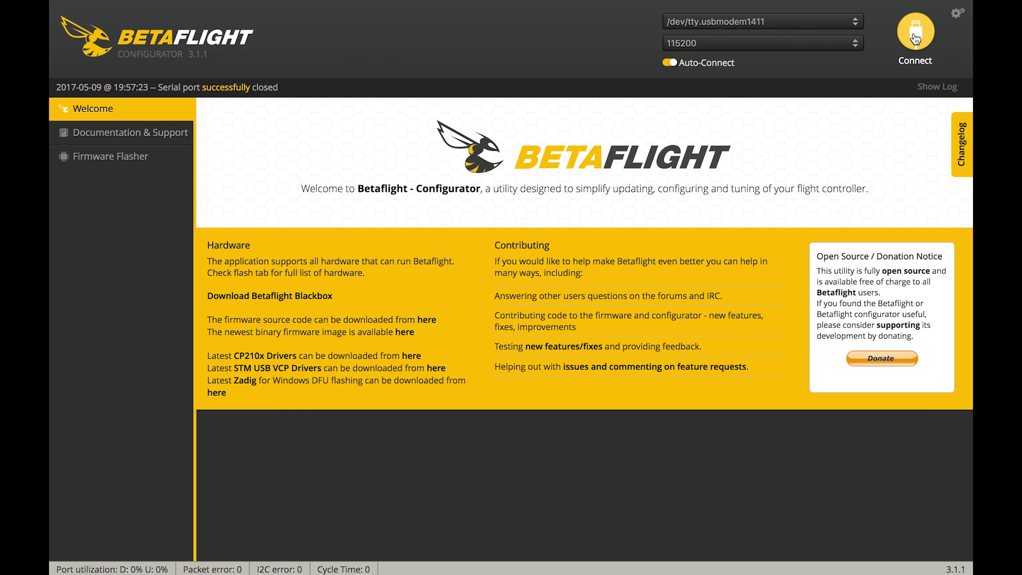